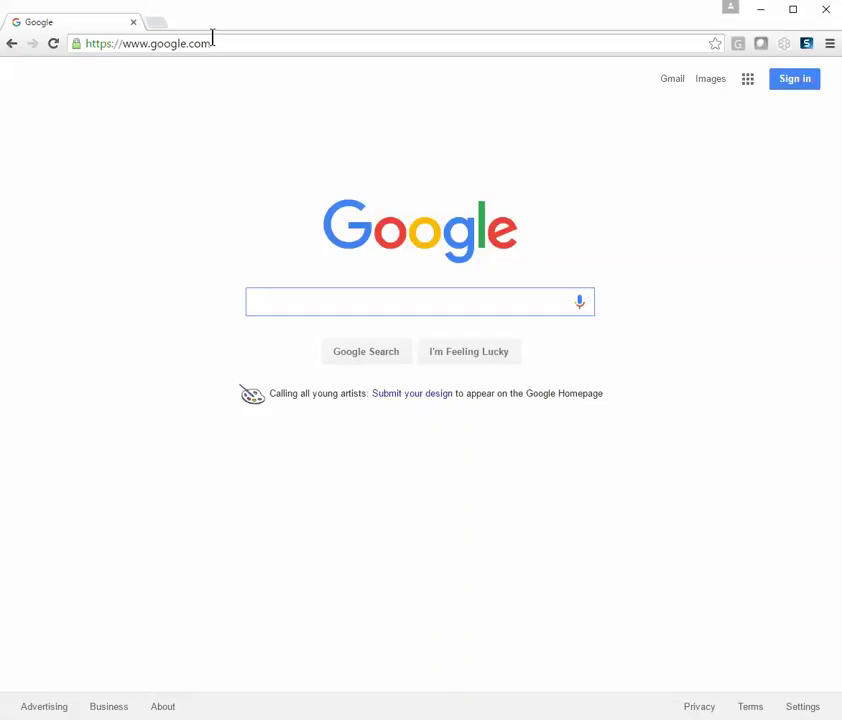
- Replace the Google address in Chrome's address bar with cccakace01.compass.local
drag(222, 43, 86, 43)
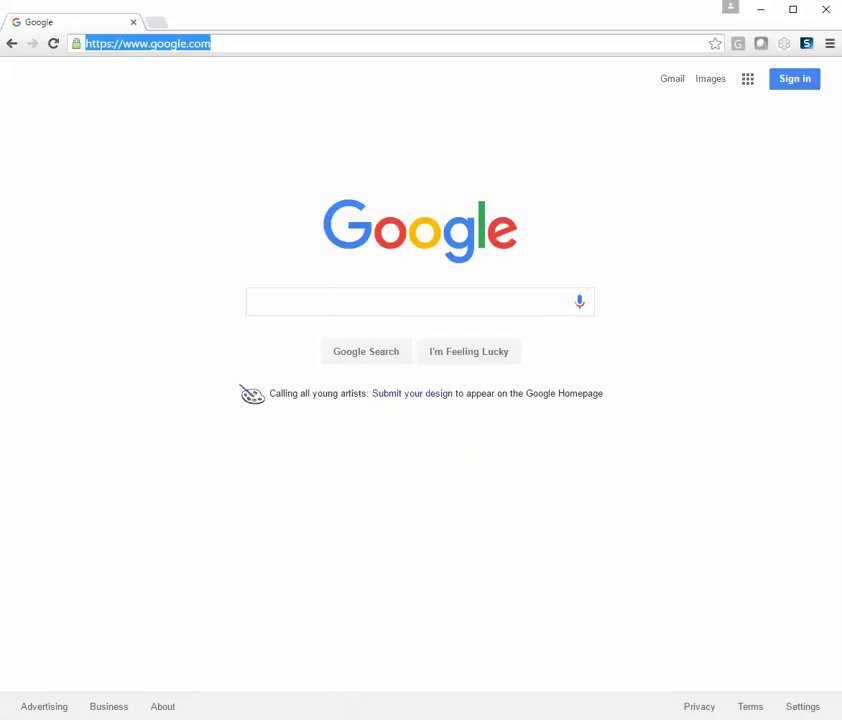
text(ccca)
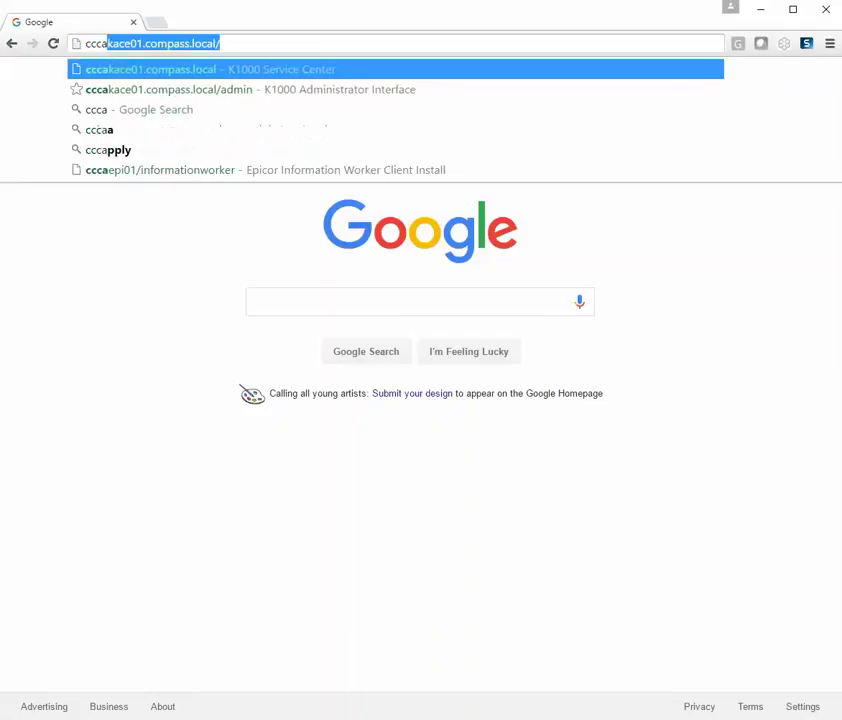
text(kace01)
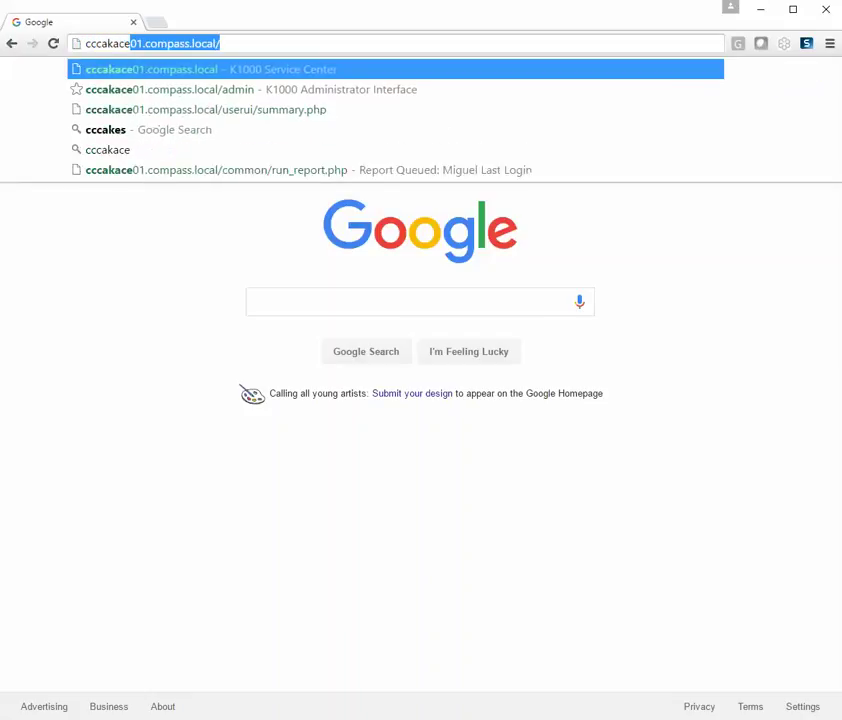
text(.compas)
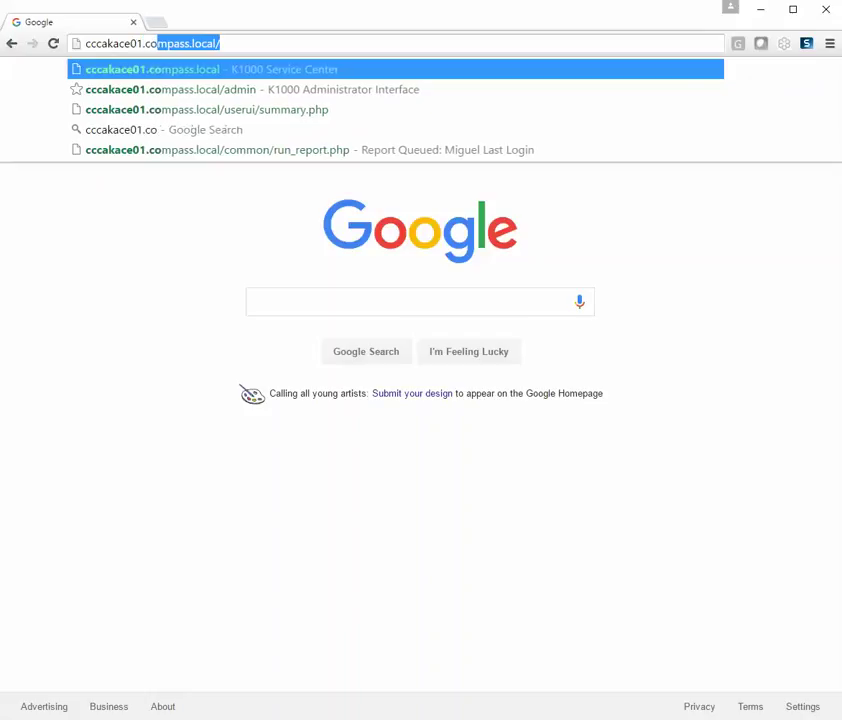
text(s.local)
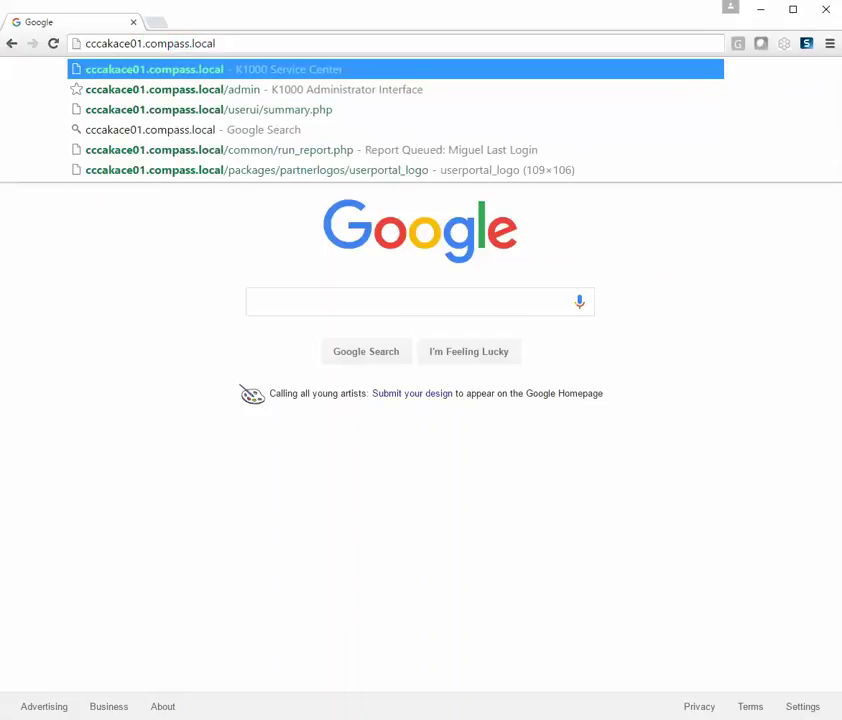
- Load the K1000 Service Center login page and enter the user's login ID and password
key(Return)
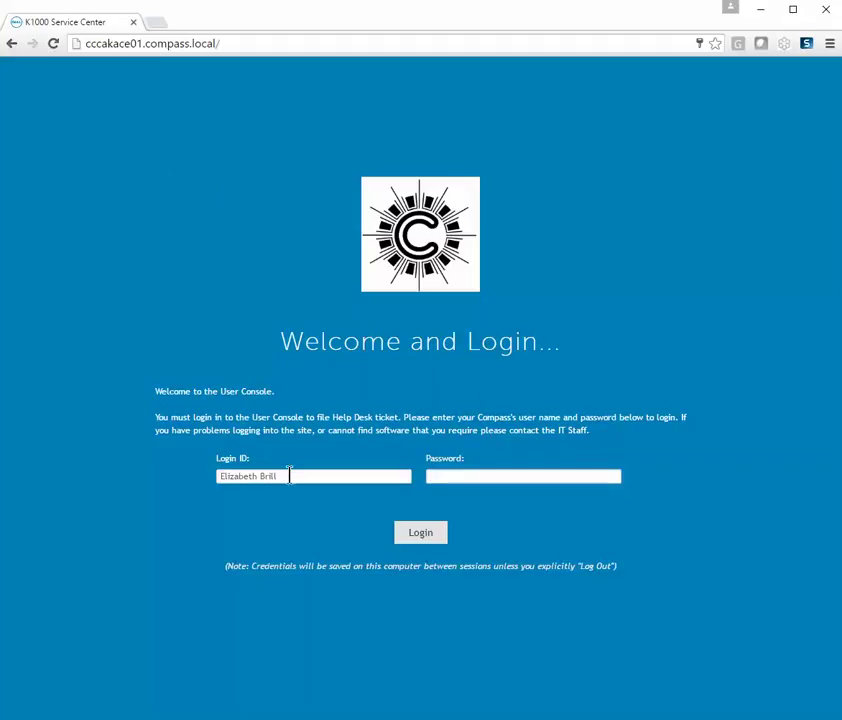
drag(289, 476, 167, 457)
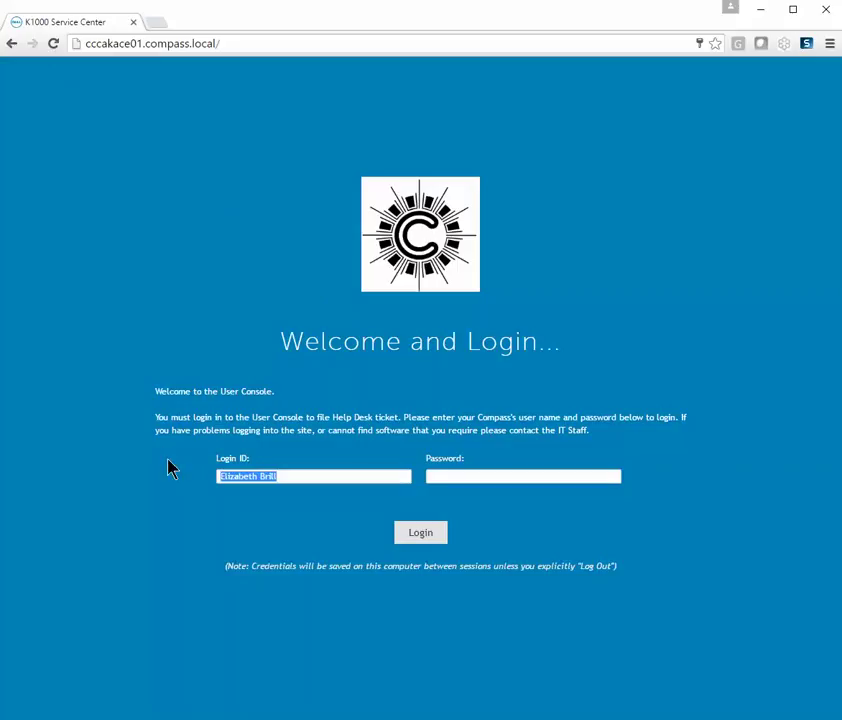
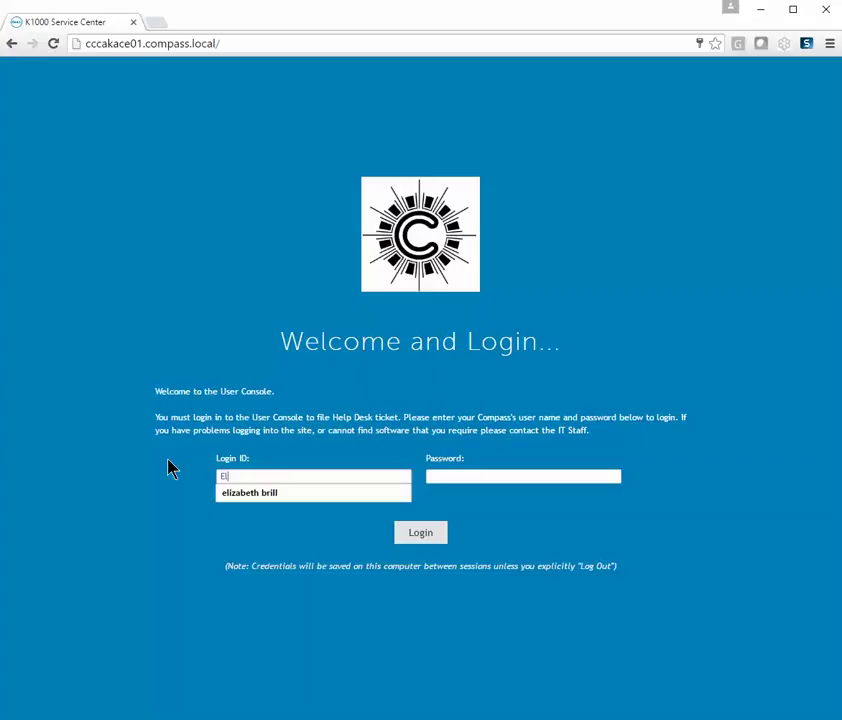
key(Tab)
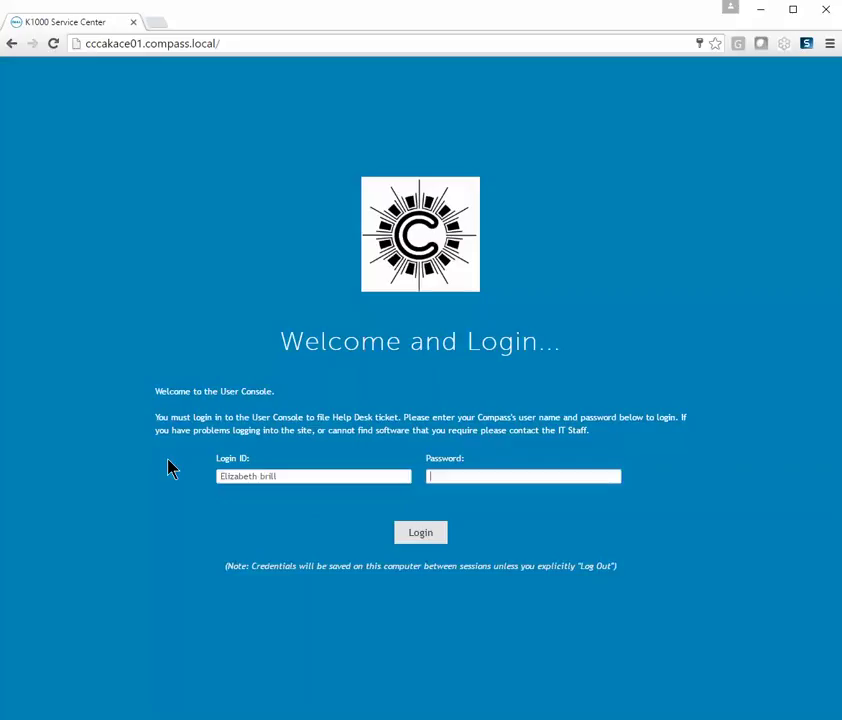
text(****)
- Sign in and highlight the Announcements, Knowledge Base and Popular Articles sections of the Home page
click(407, 542)
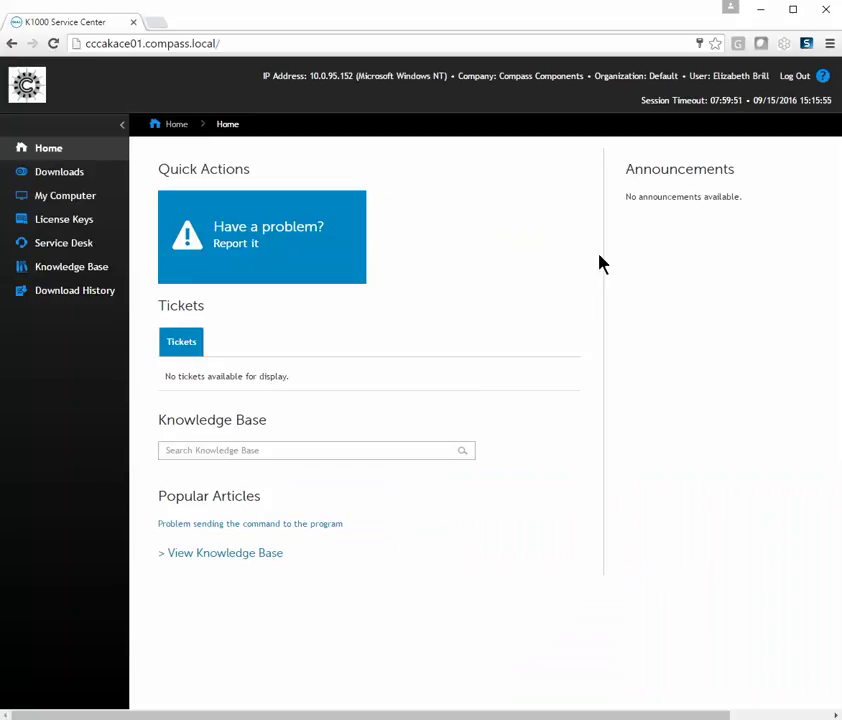
drag(621, 177, 745, 176)
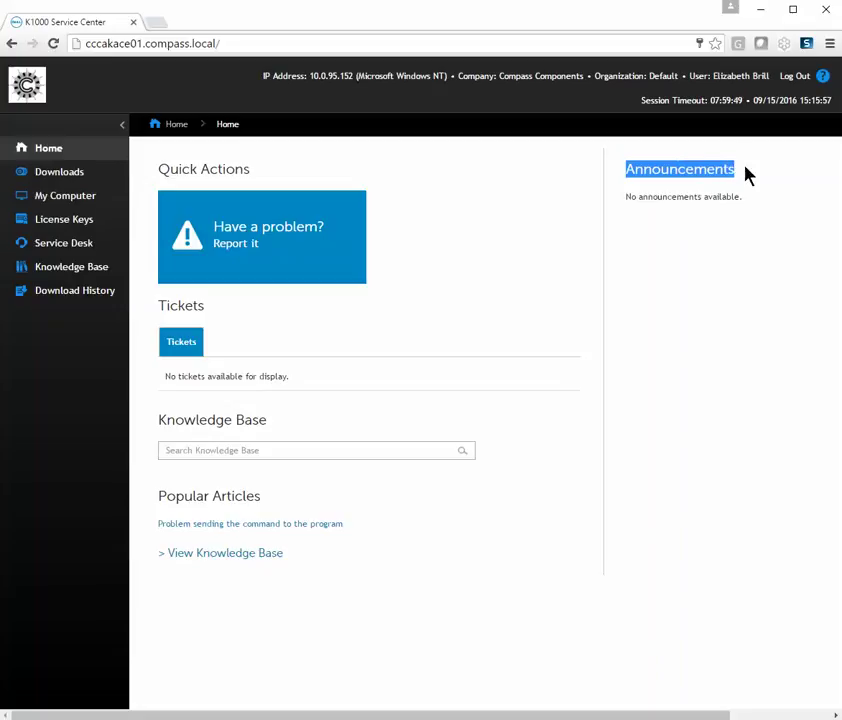
drag(268, 428, 174, 424)
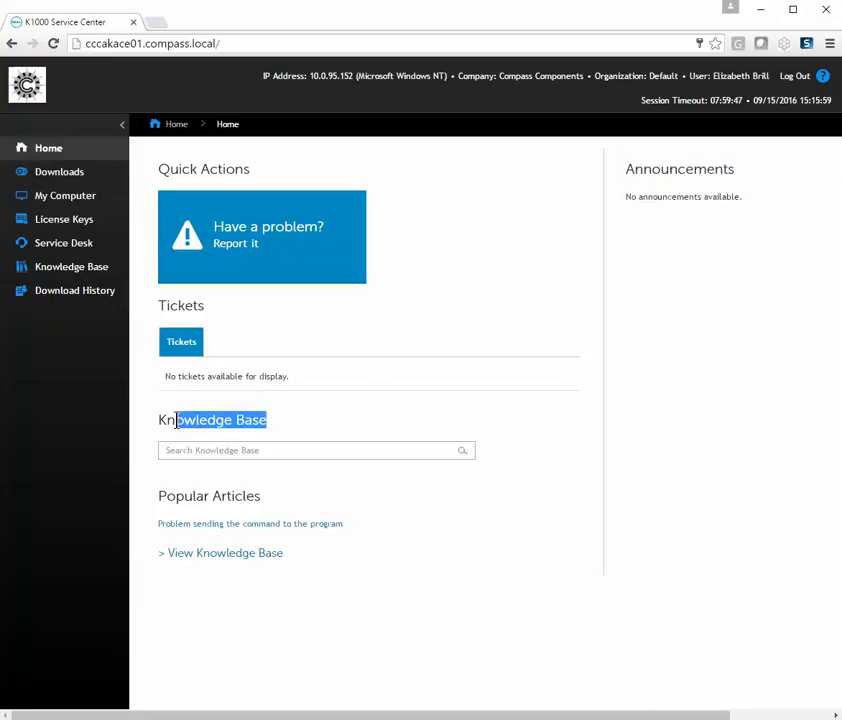
drag(261, 498, 162, 495)
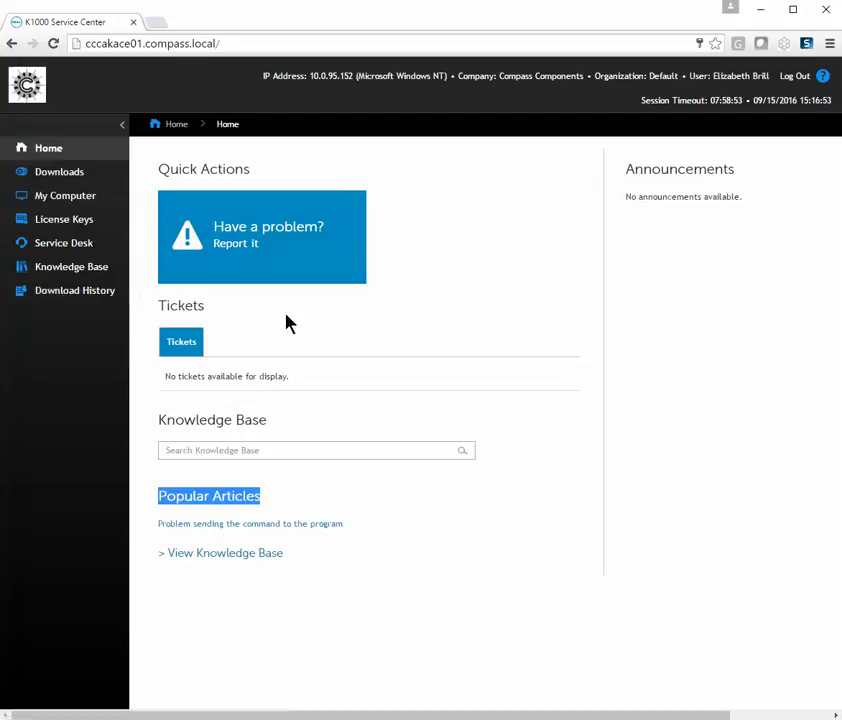
- Report a new problem with a summary asking for a new account for the new user
click(252, 254)
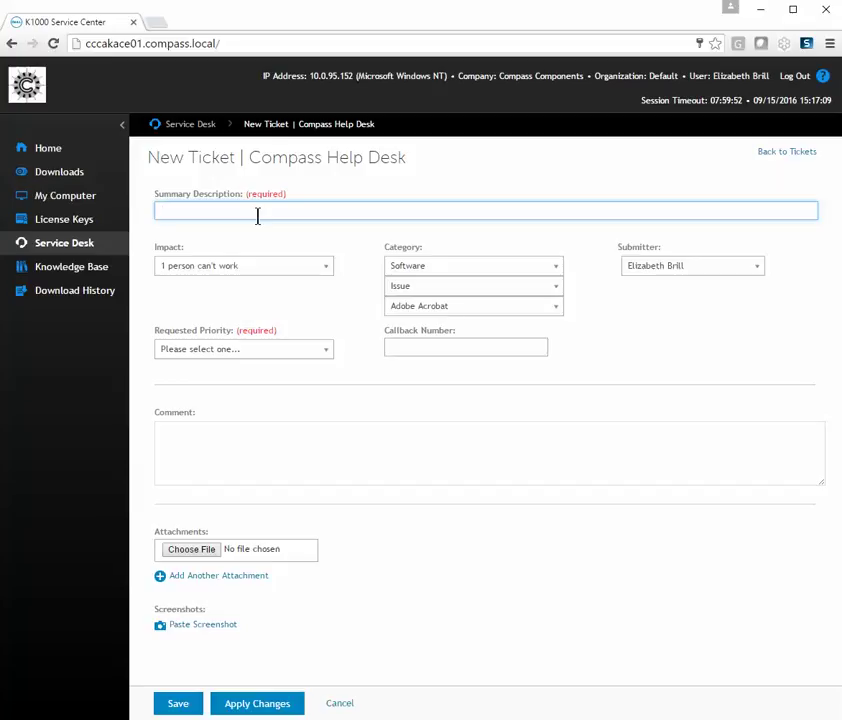
text(Need a new account for)
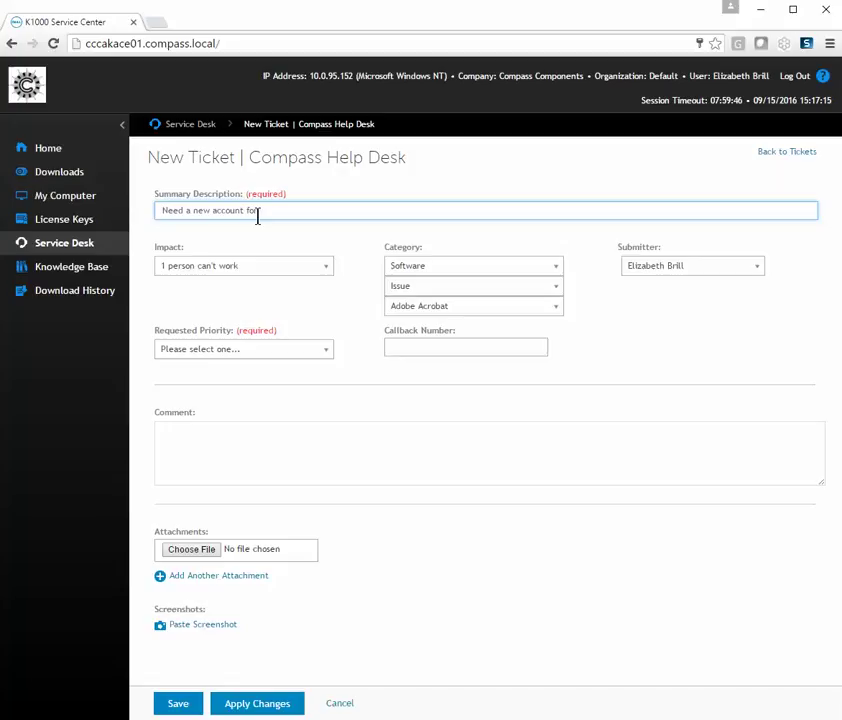
click(322, 273)
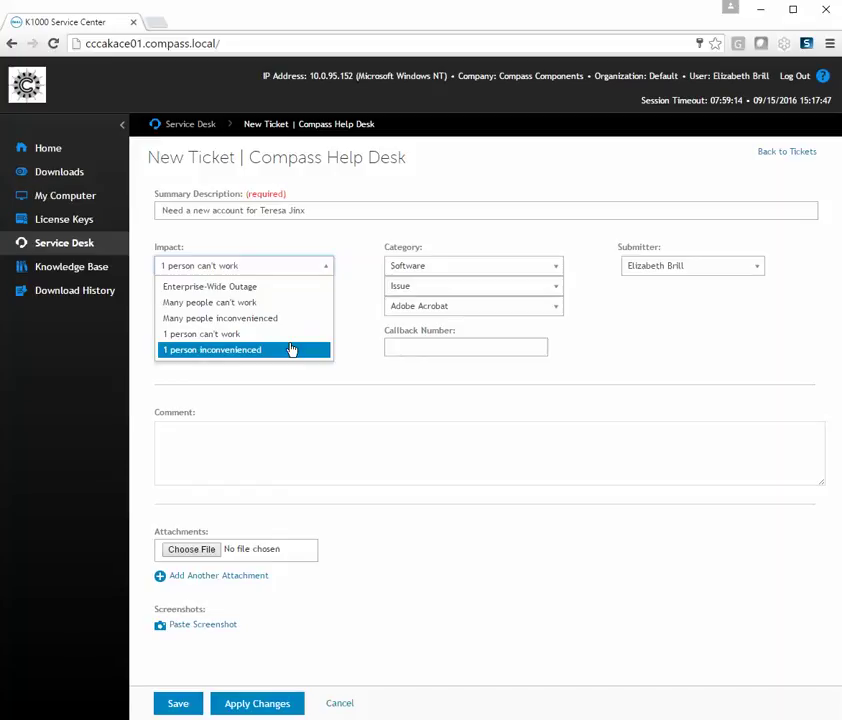
- Set impact to '1 person can't work' and category Account with subcategory Create User
click(297, 339)
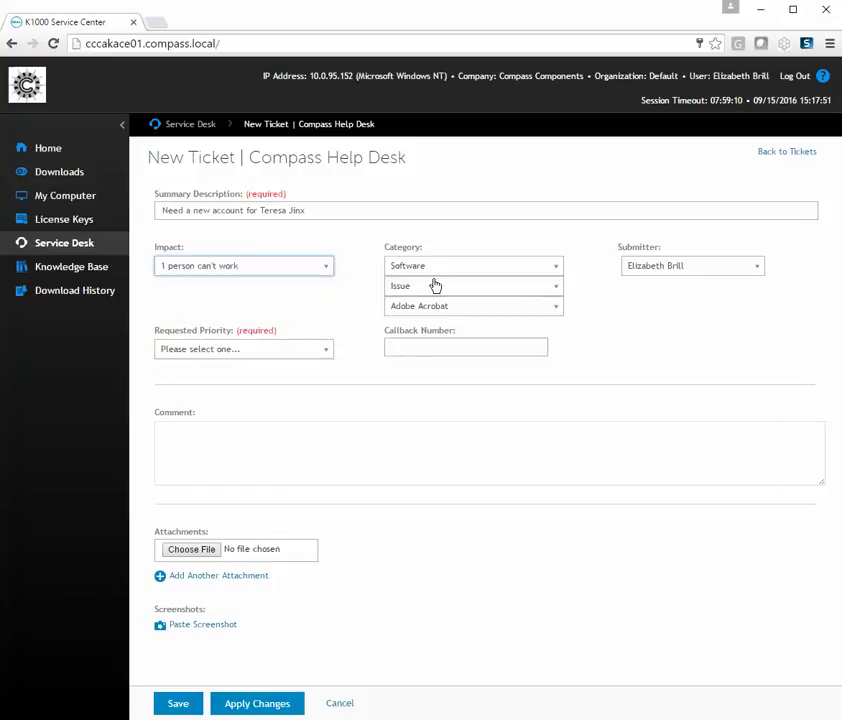
click(555, 270)
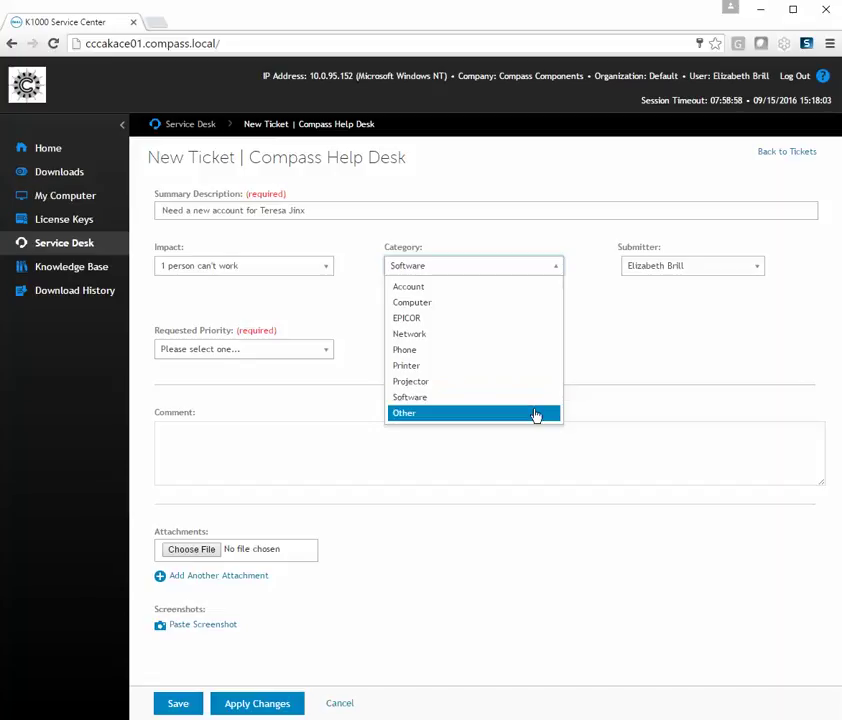
click(511, 289)
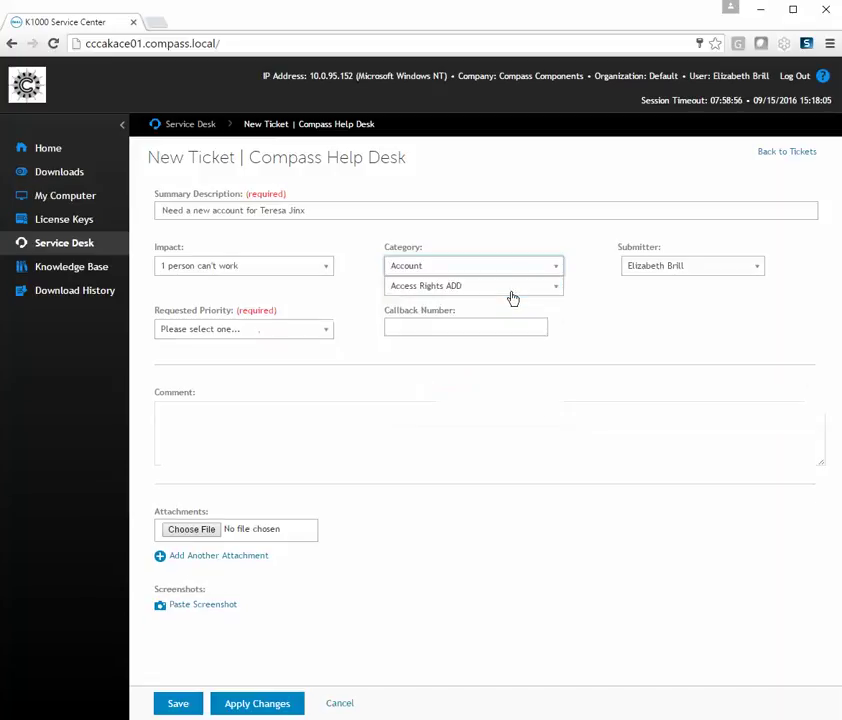
click(484, 290)
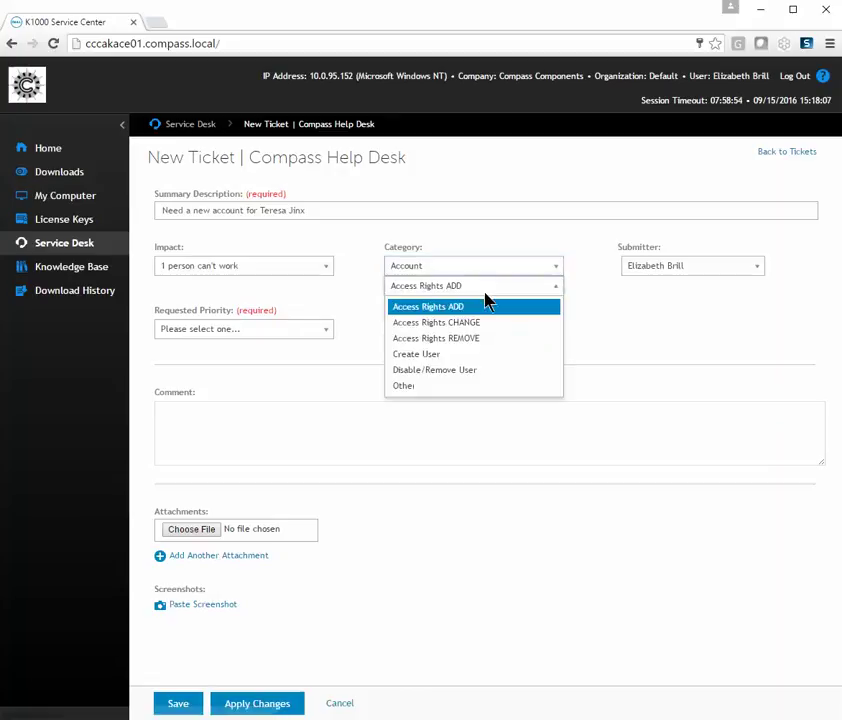
click(463, 359)
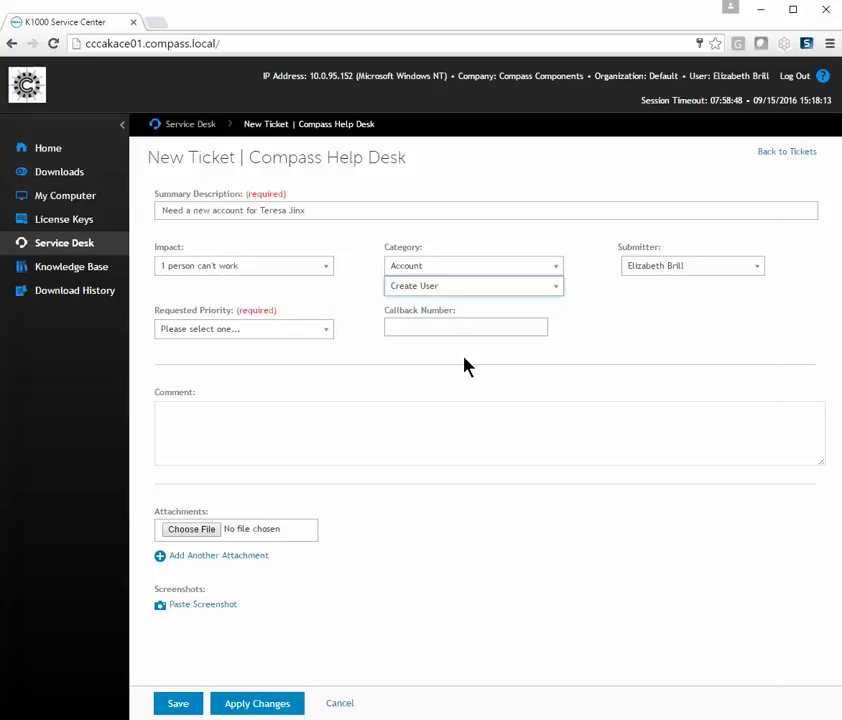
- Keep the current submitter and set the Requested Priority to Medium
click(716, 279)
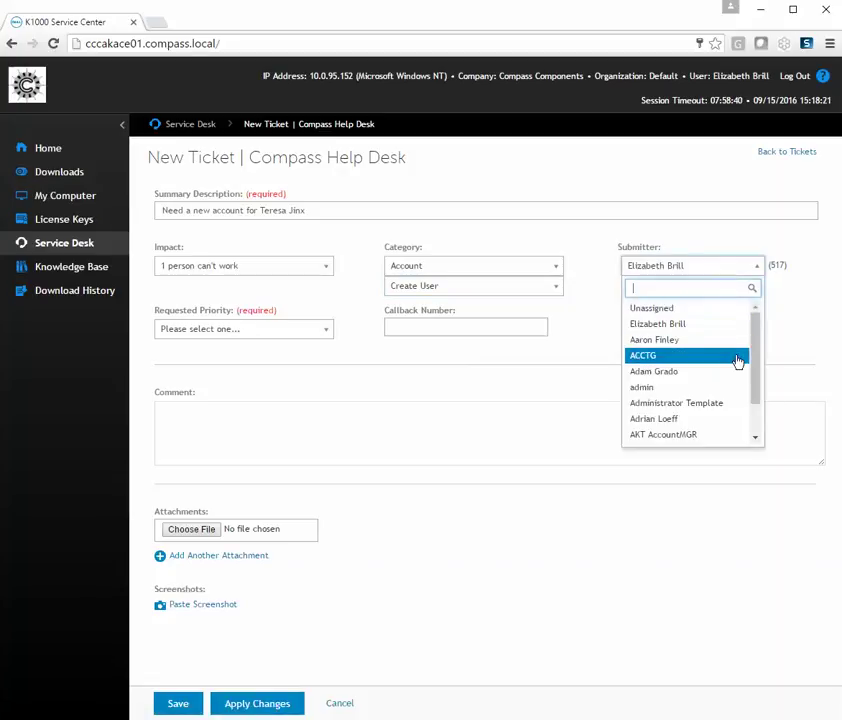
drag(759, 380, 763, 410)
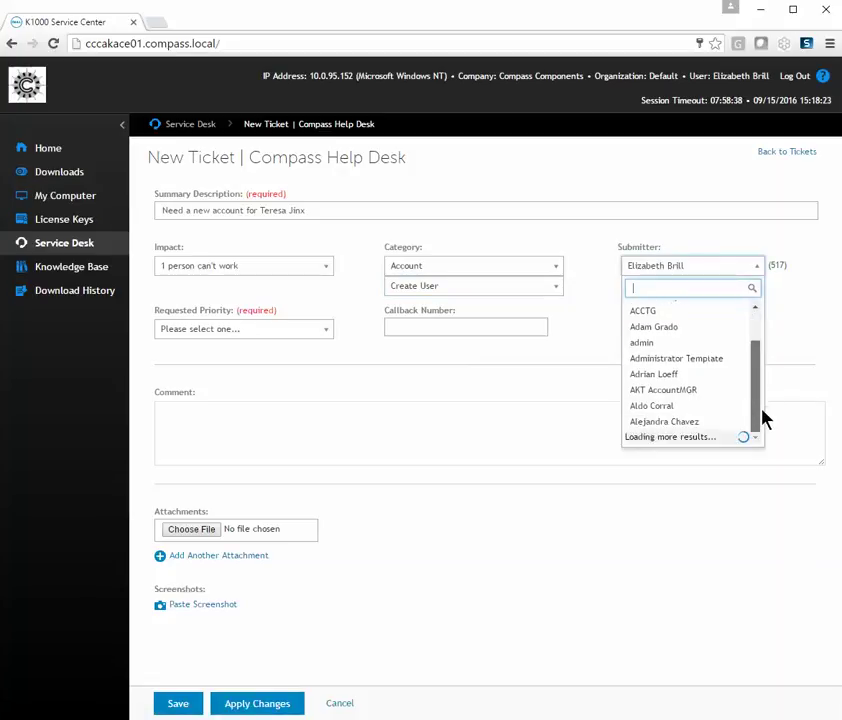
click(598, 268)
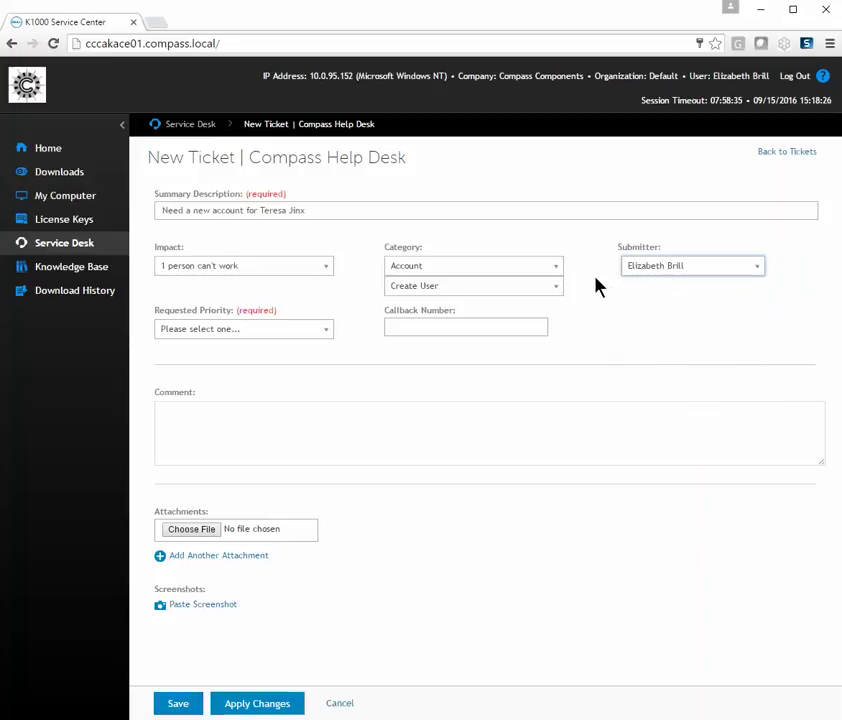
click(268, 338)
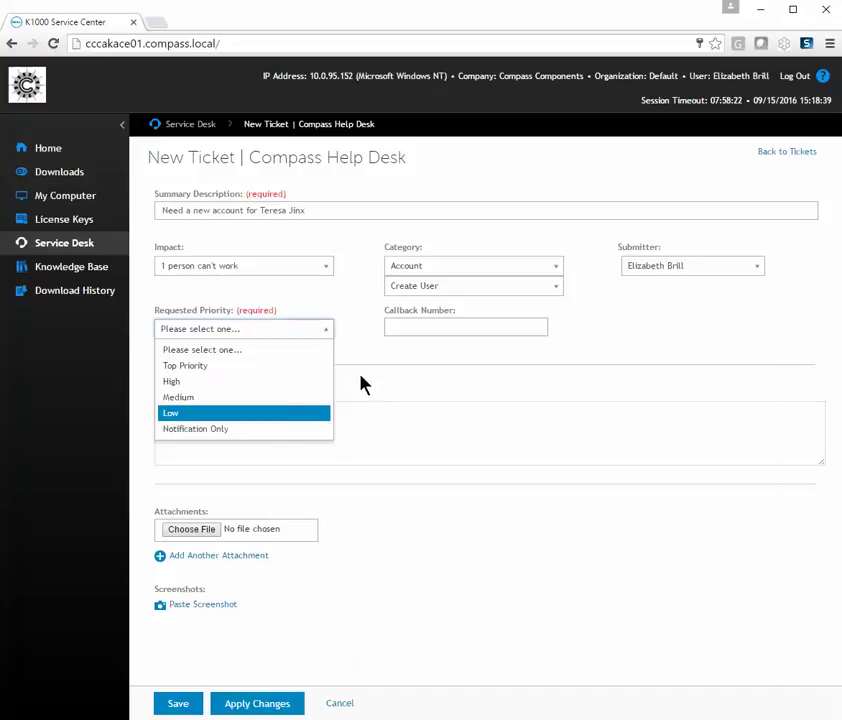
click(296, 399)
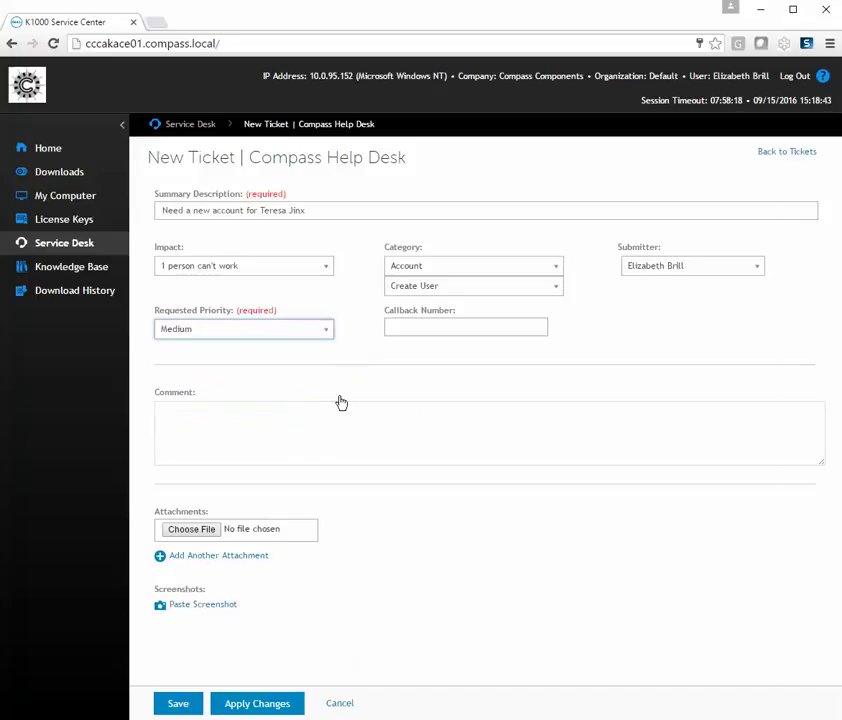
click(440, 328)
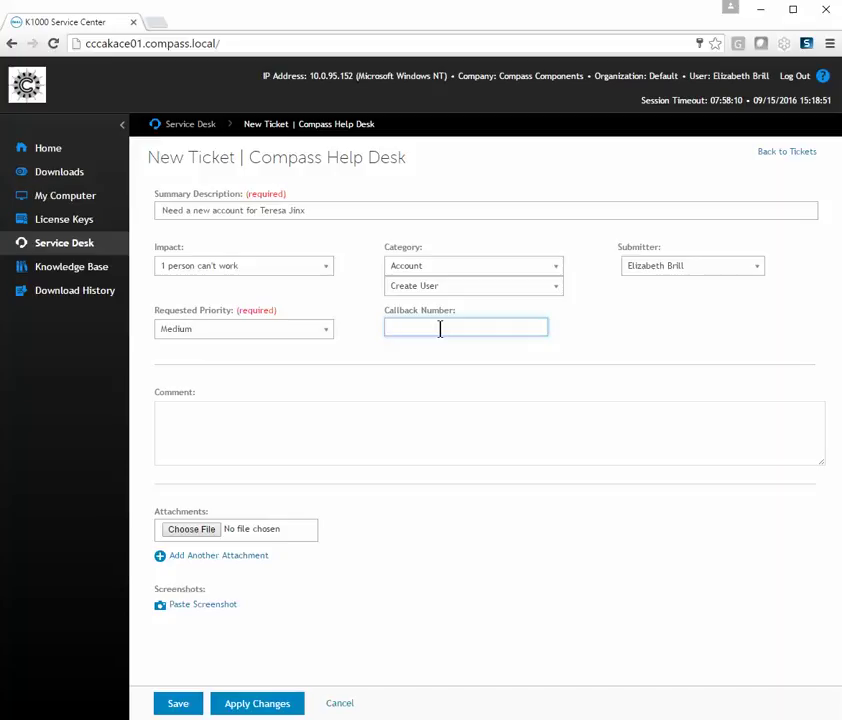
- Enter the callback phone number and type a comment requesting a new account mirroring a colleague's
text(510-)
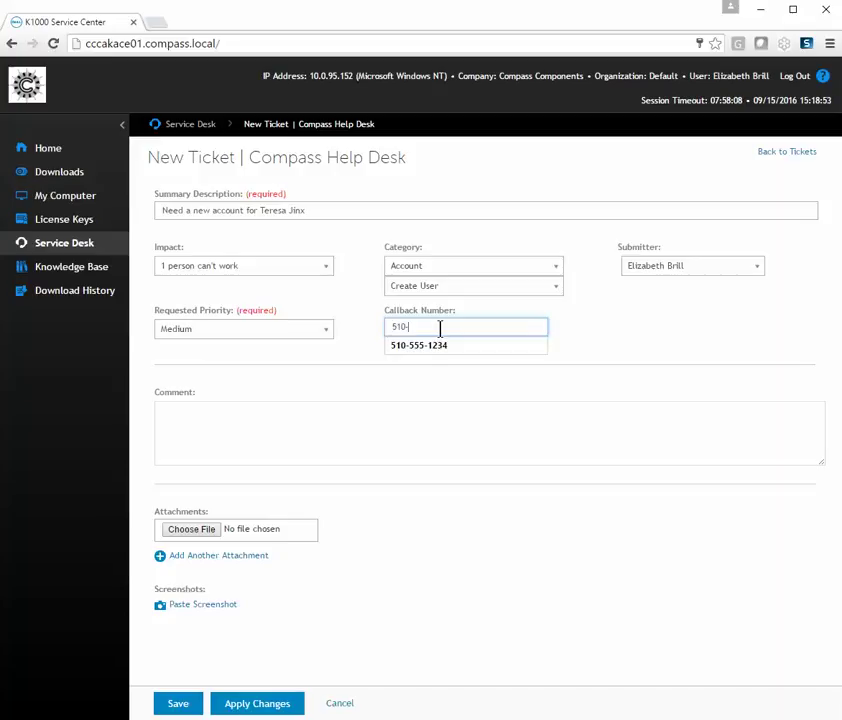
text(555-1234)
click(370, 425)
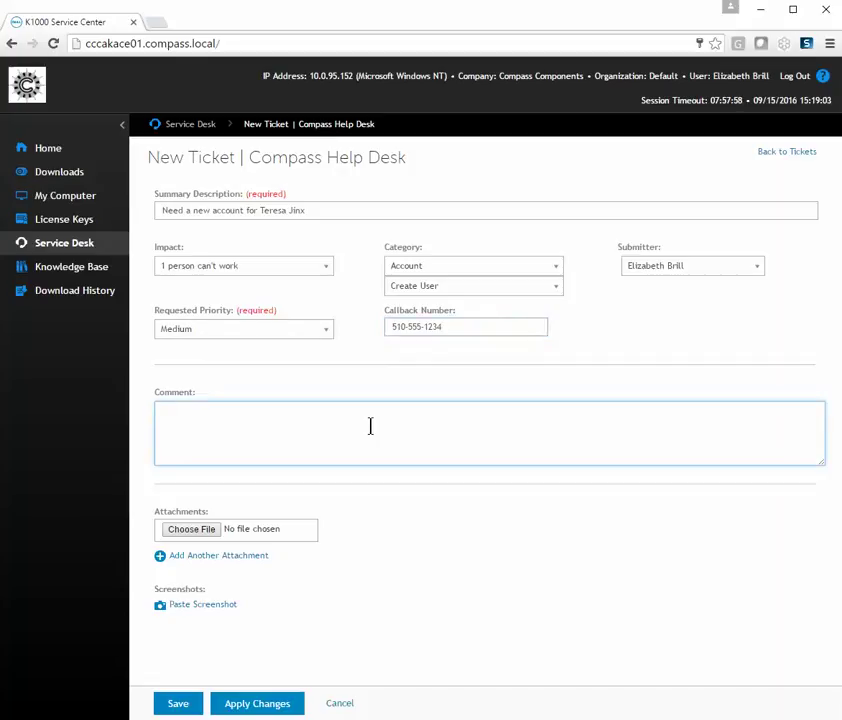
text(Please create a new user ac)
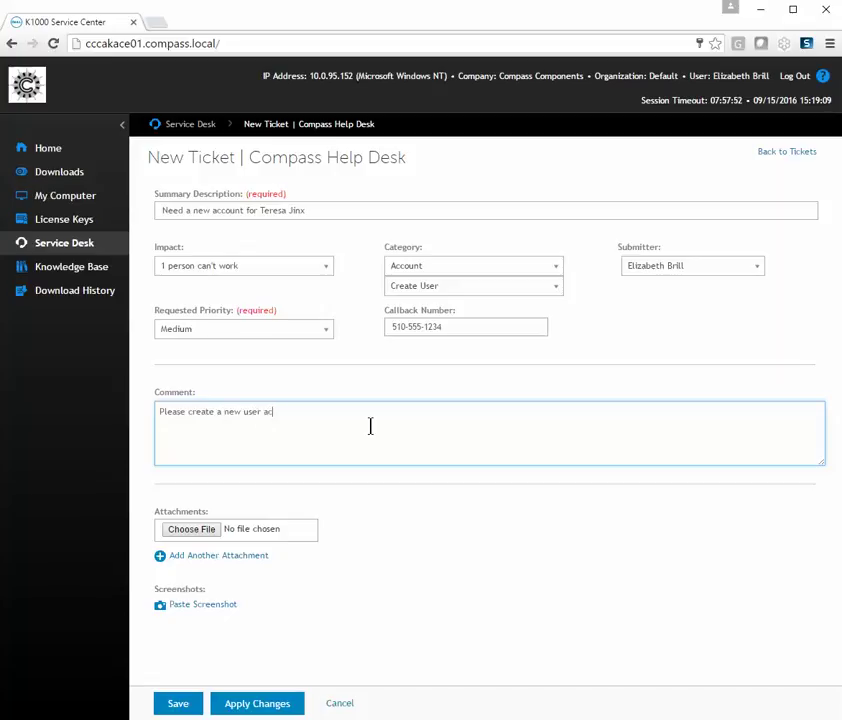
text(count and mirror)
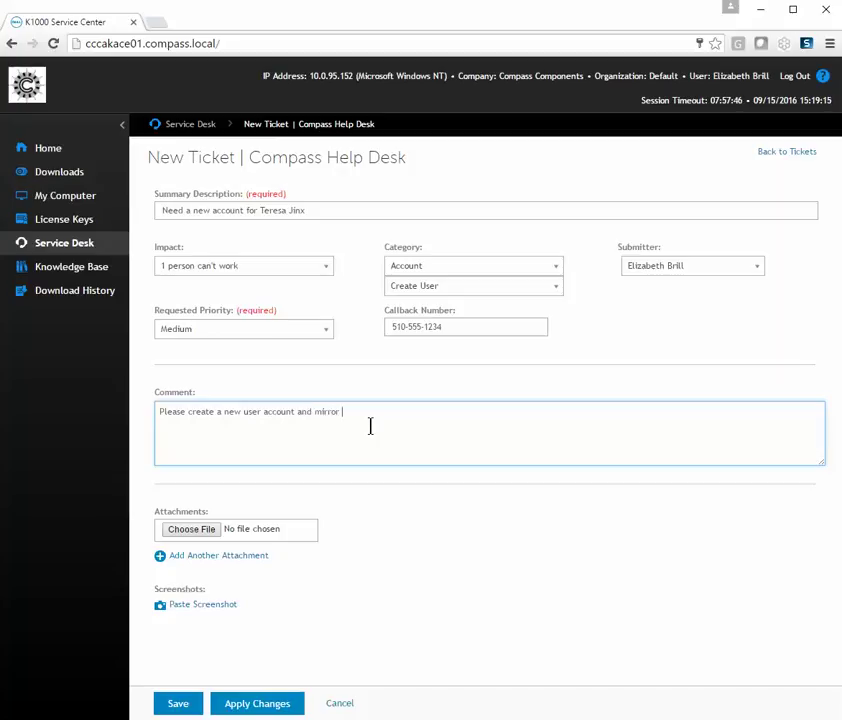
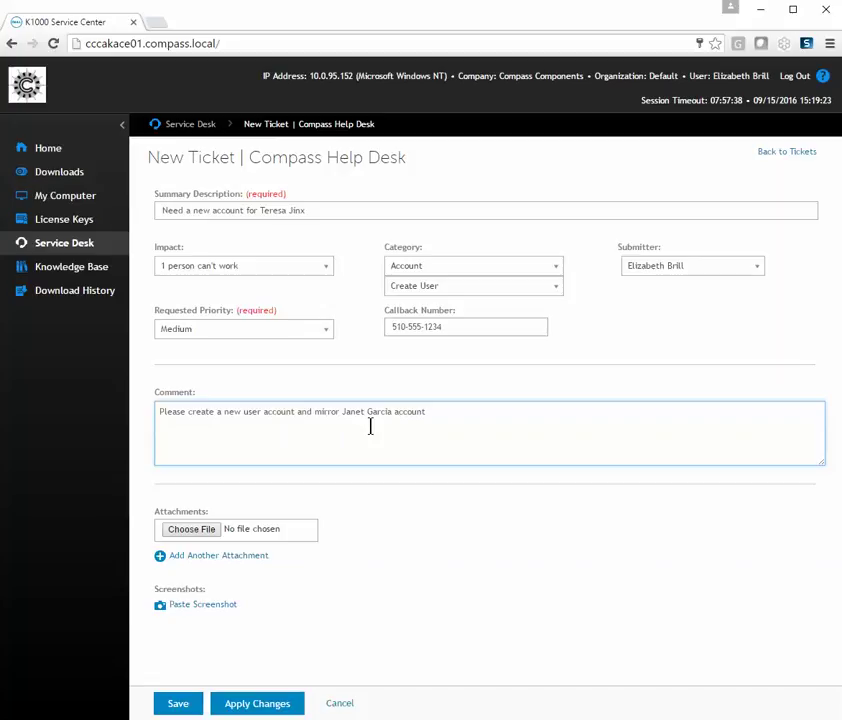
- Attach the CompassLogo-Small image from the Pictures folder
click(210, 531)
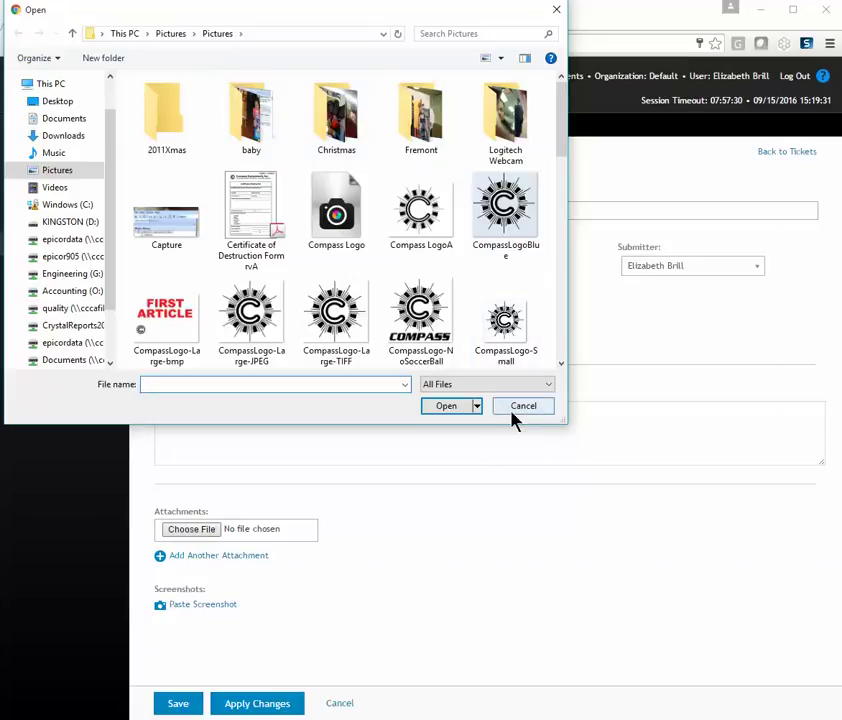
double_click(490, 334)
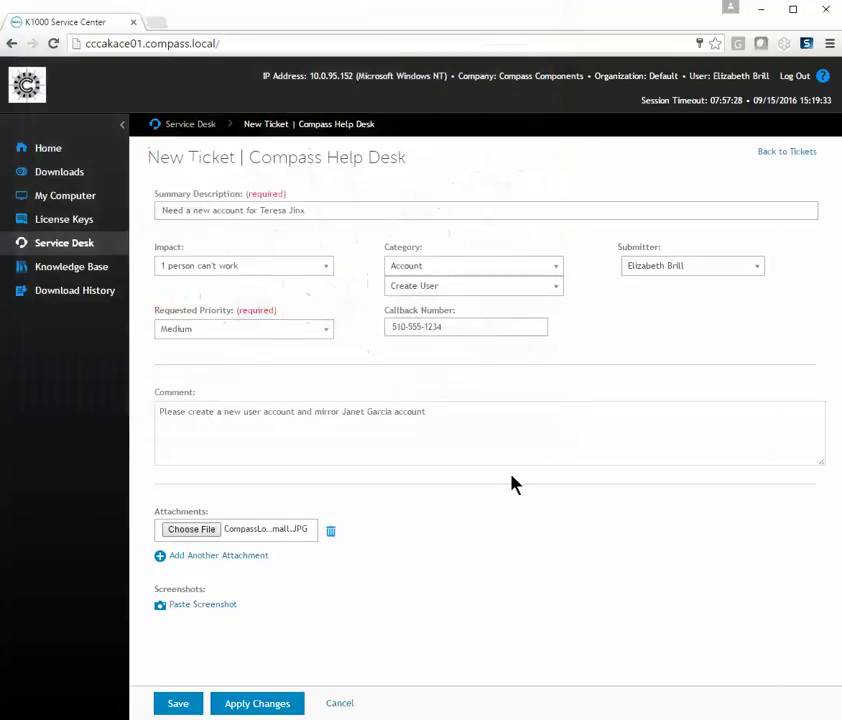
- Paste the captured screenshot with Ctrl+V and add it to the ticket
click(222, 606)
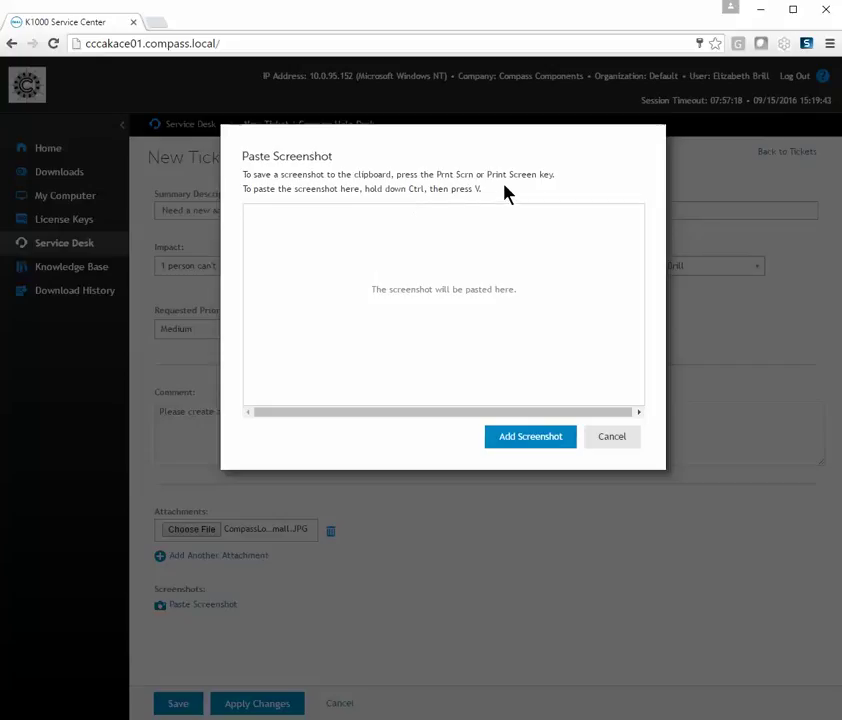
drag(484, 198, 383, 190)
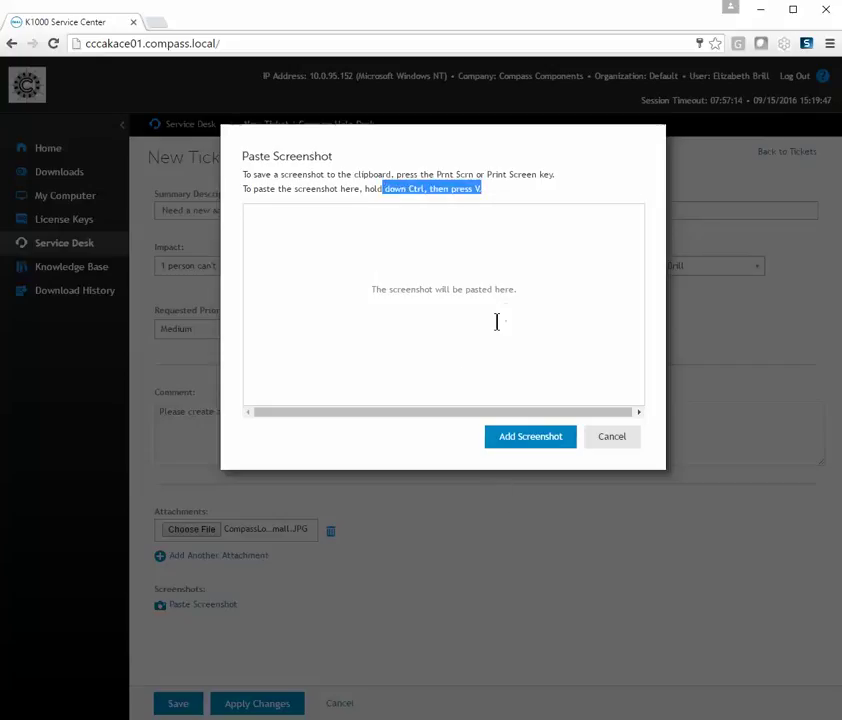
click(509, 576)
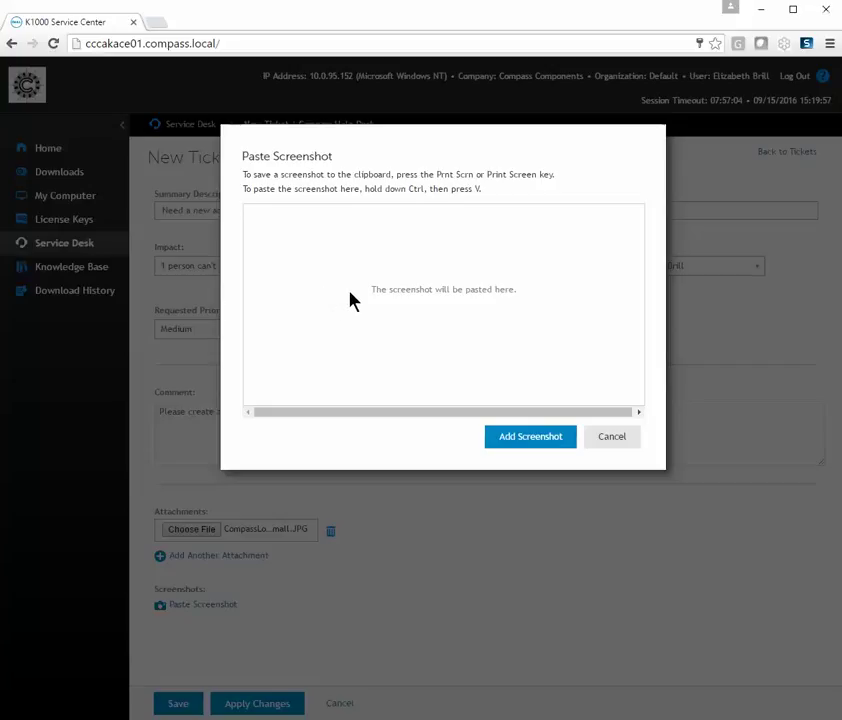
key(ctrl+v)
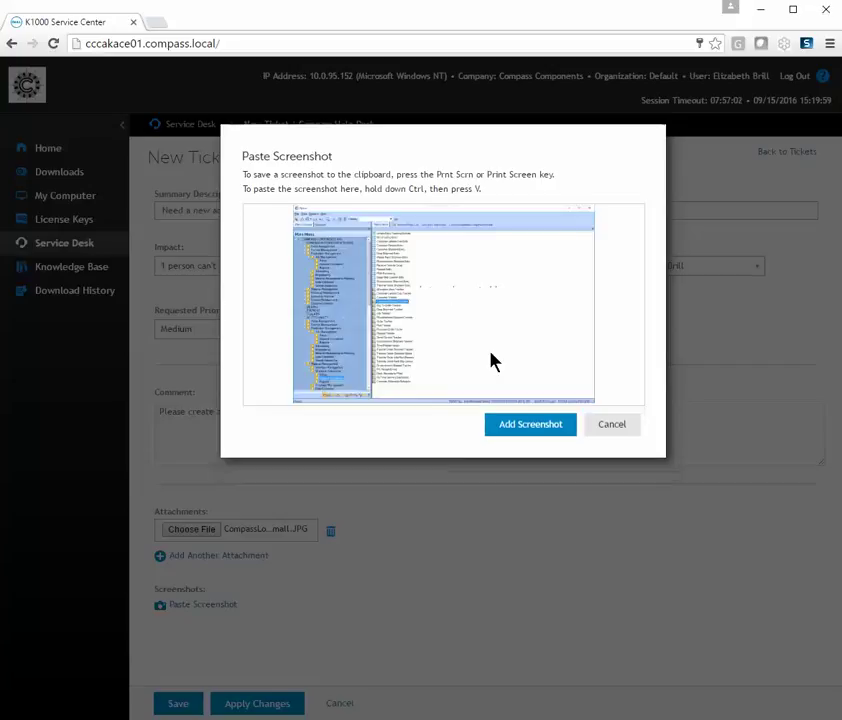
click(537, 426)
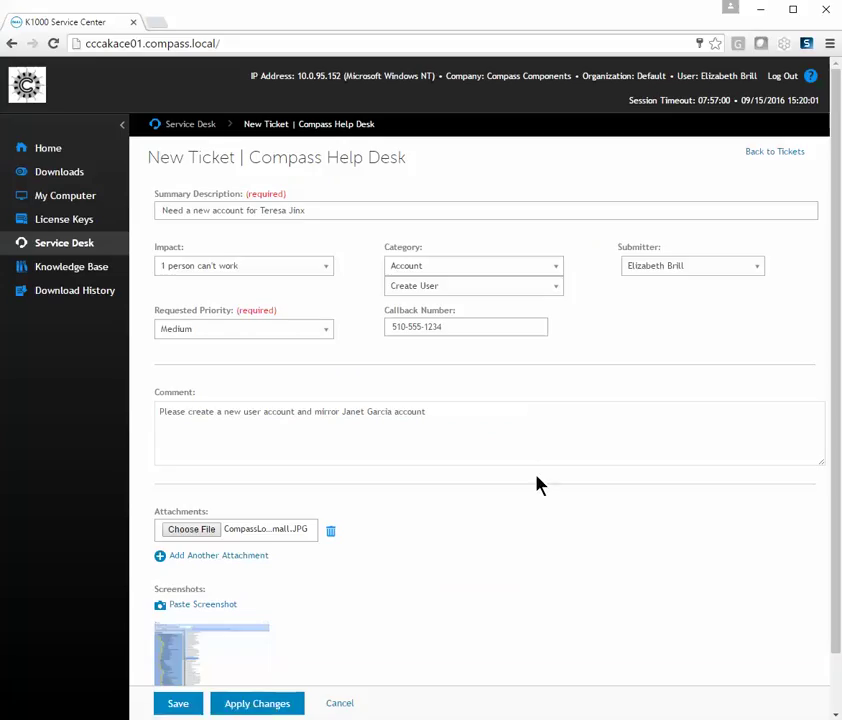
- Save the ticket, now listed as TICK:0489 under Account::Create User in the Compass Help Desk queue
click(182, 705)
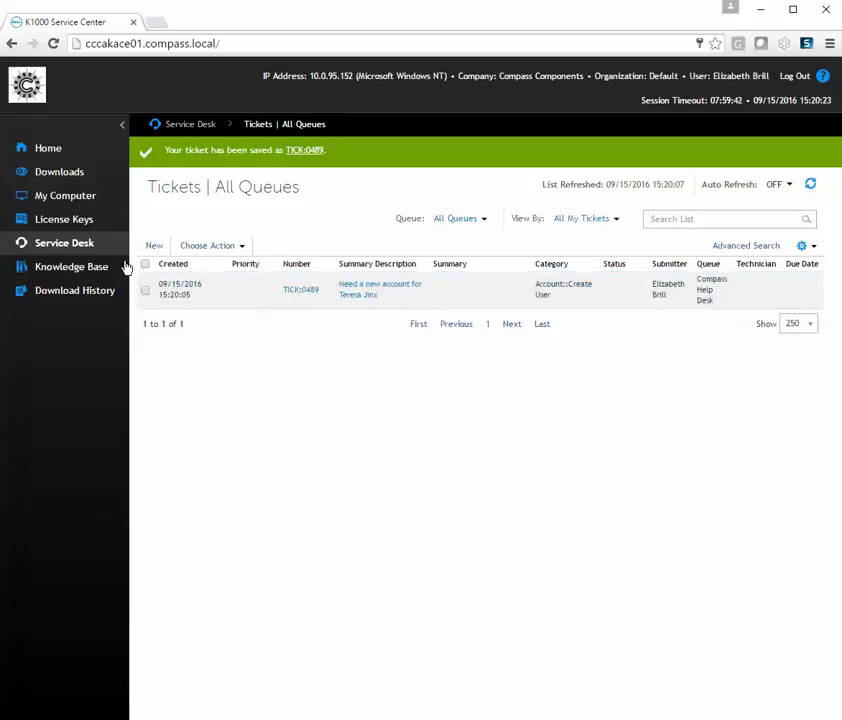
click(70, 266)
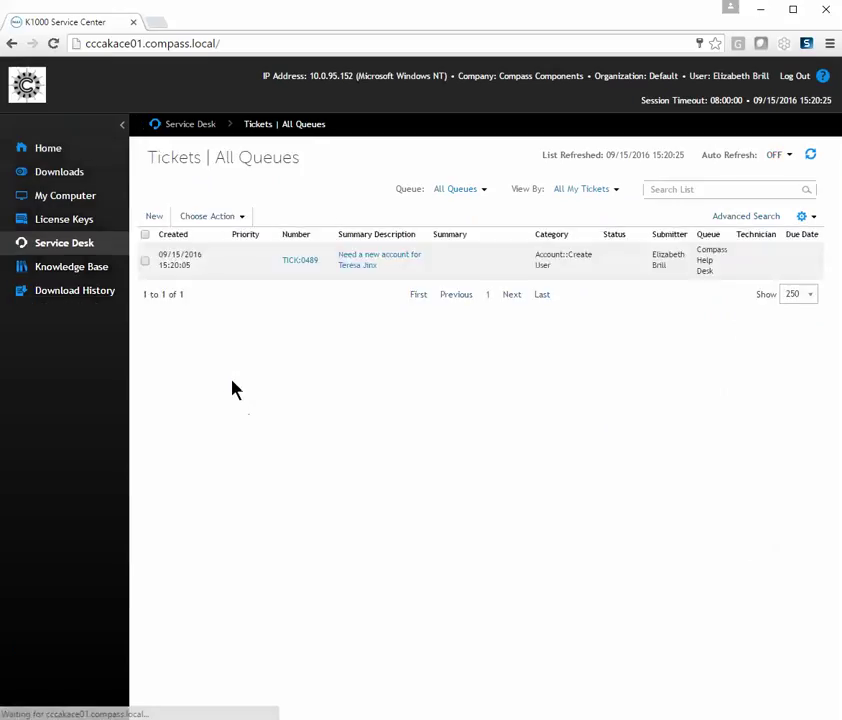
- From the Home page Tickets list, open the Ticket Detail page for TICK:0489
click(52, 152)
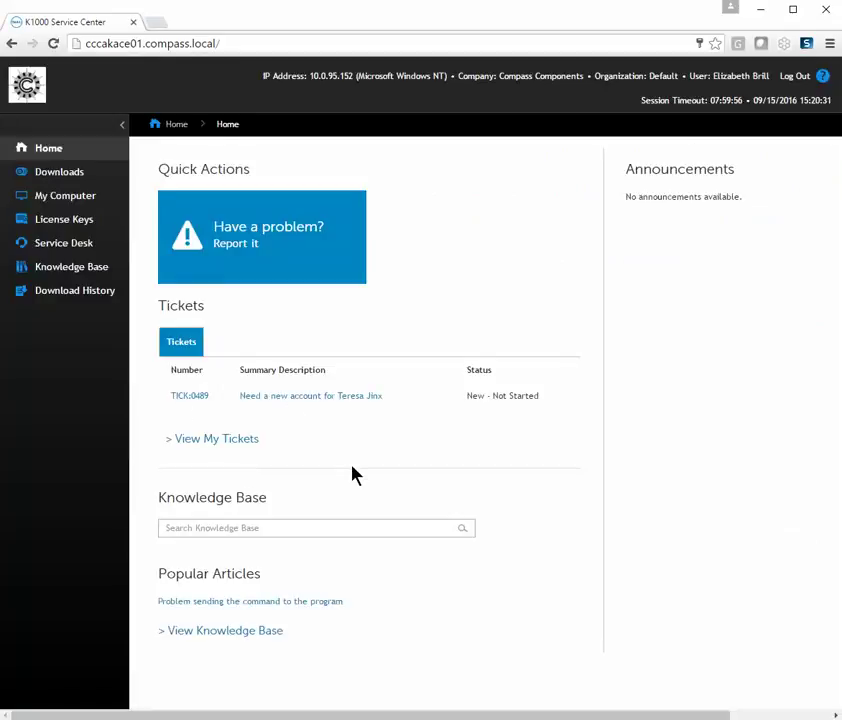
click(340, 398)
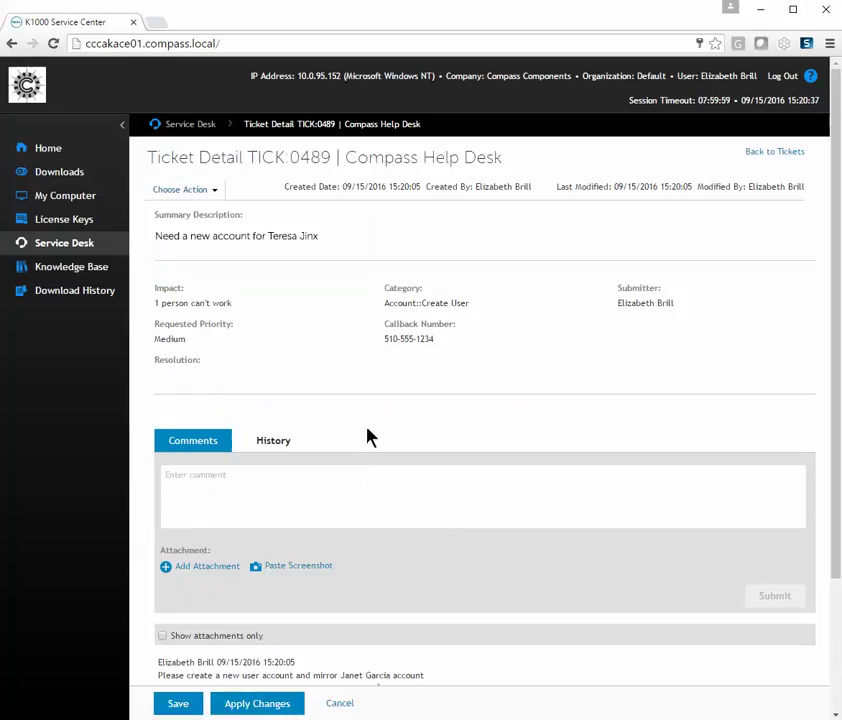
- Submit a comment apologising and asking to mirror another named colleague's account instead
click(302, 496)
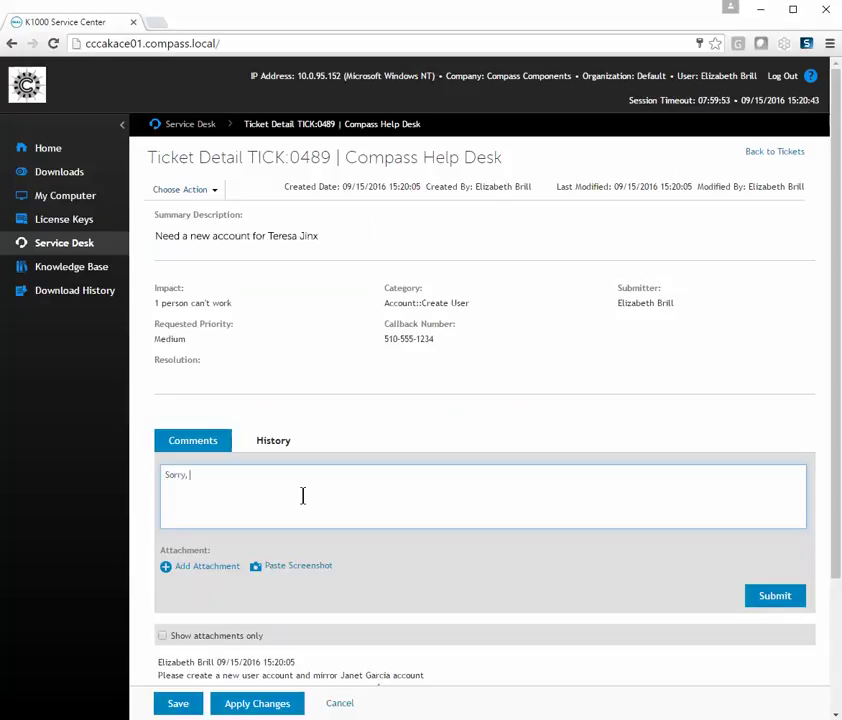
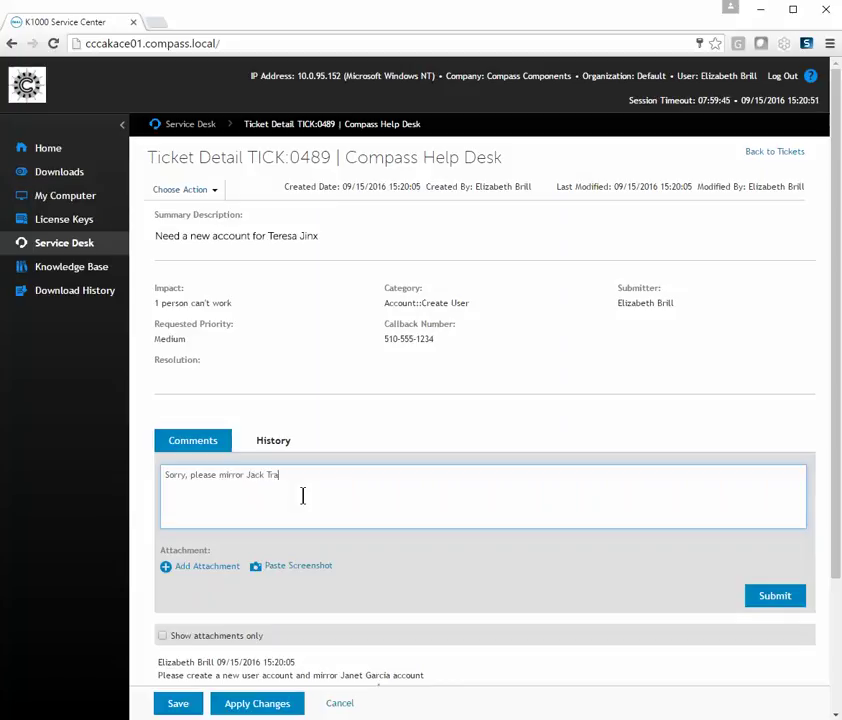
click(770, 598)
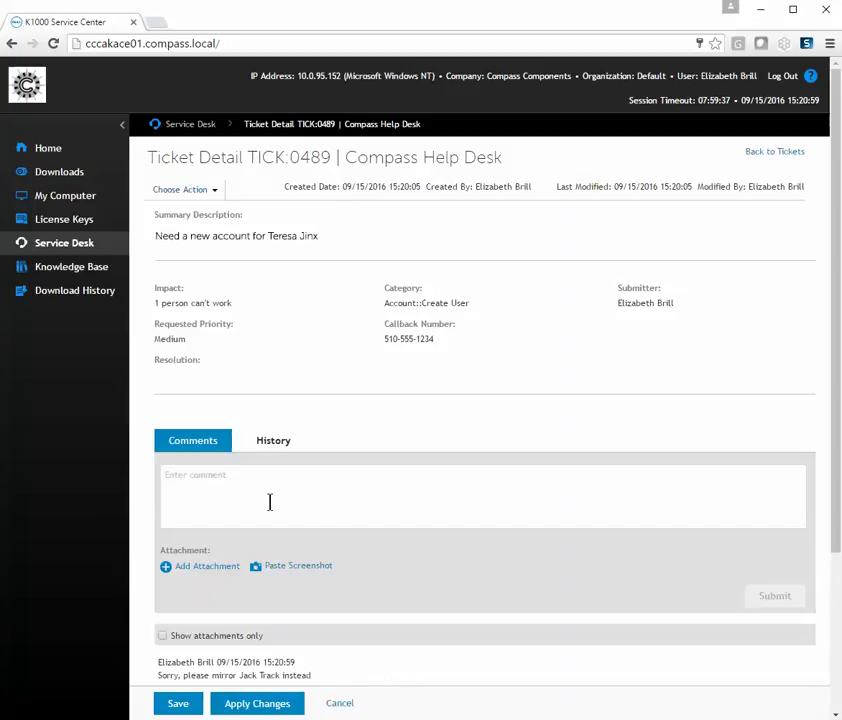
- Check the CompassLogo-Small.JPG and screenshot1.png attachments, then save TICK:0489
scroll(329, 538, down, 1)
scroll(329, 538, down, 5)
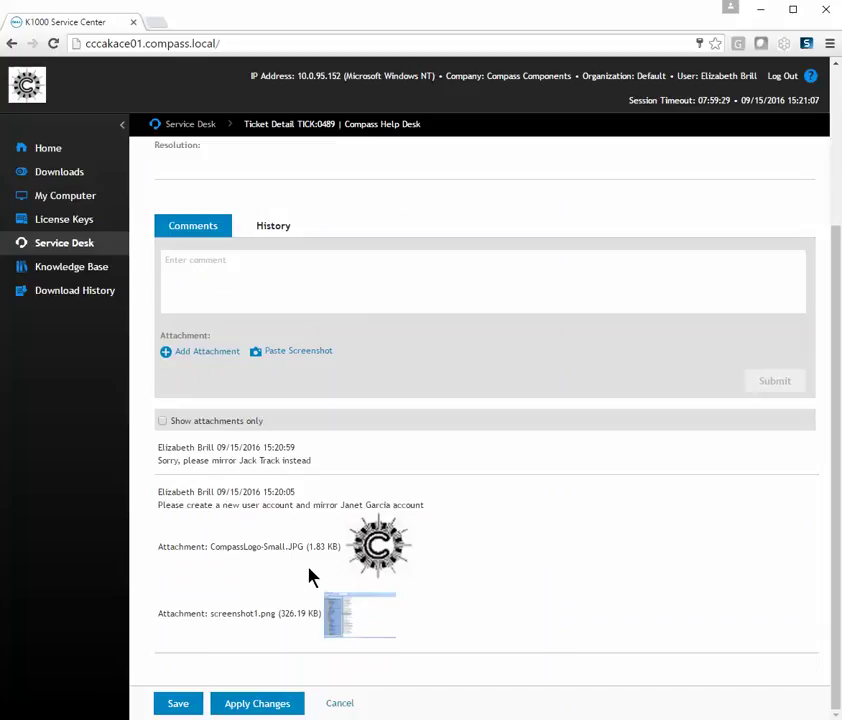
click(187, 705)
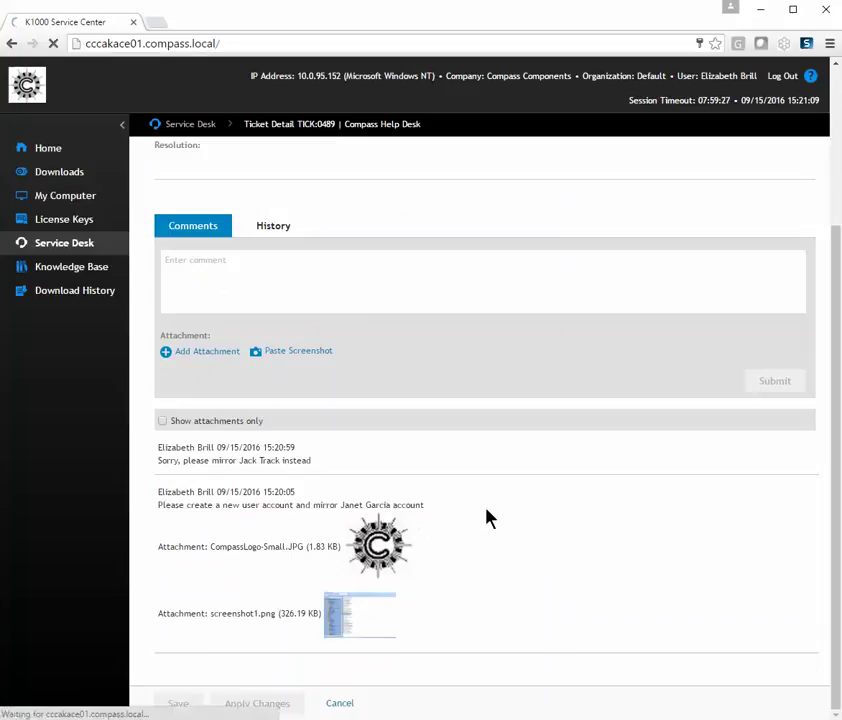